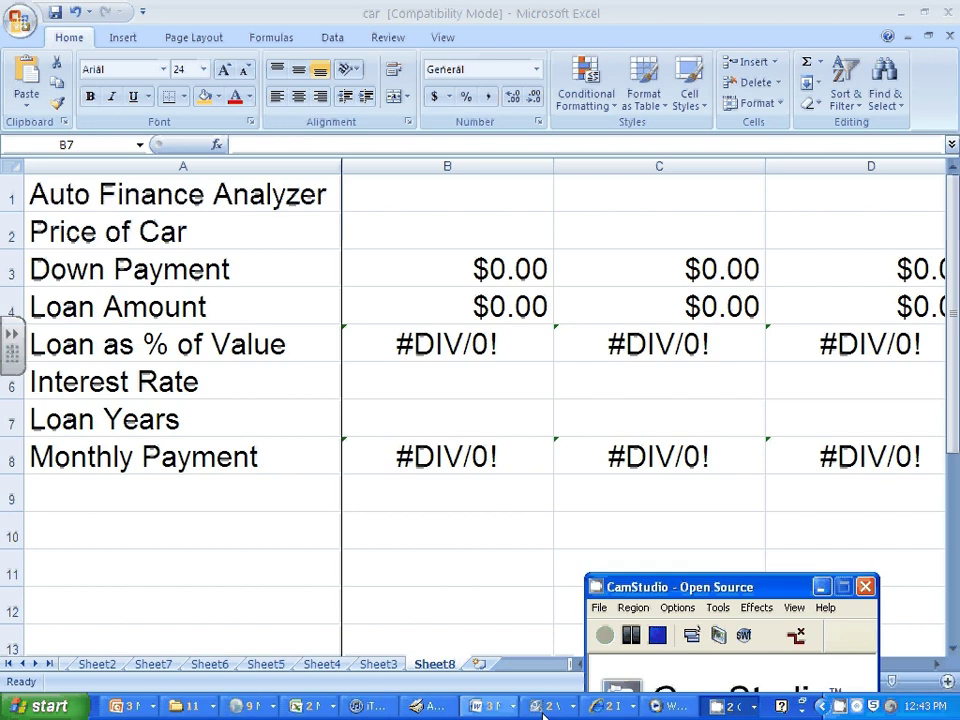
Bring the Google home page window forward and put the cursor in its search box
click(611, 706)
click(612, 656)
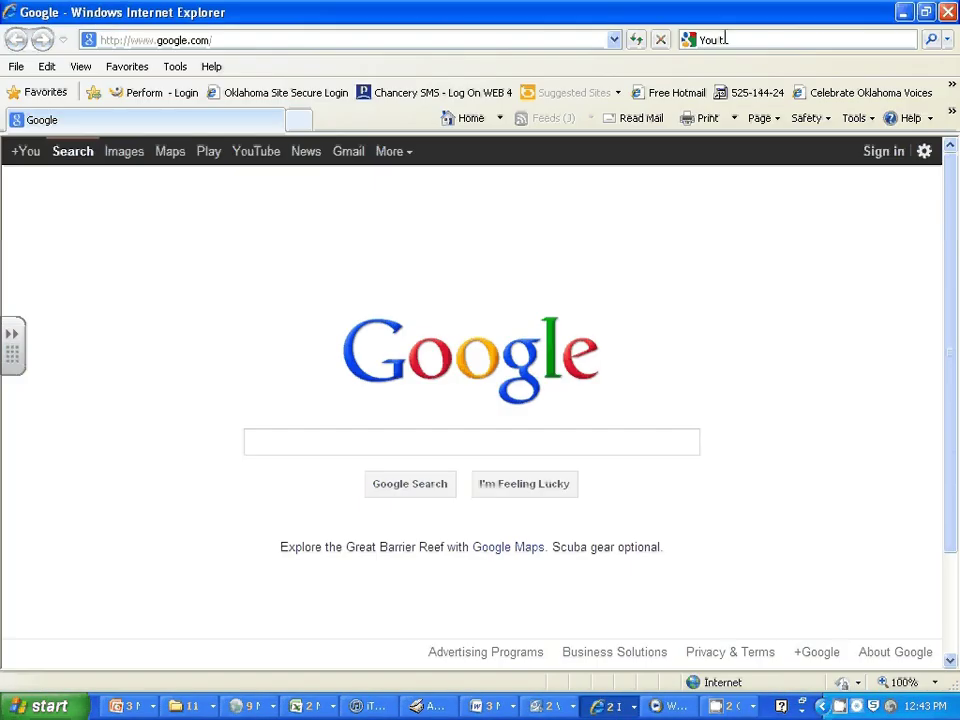
click(318, 442)
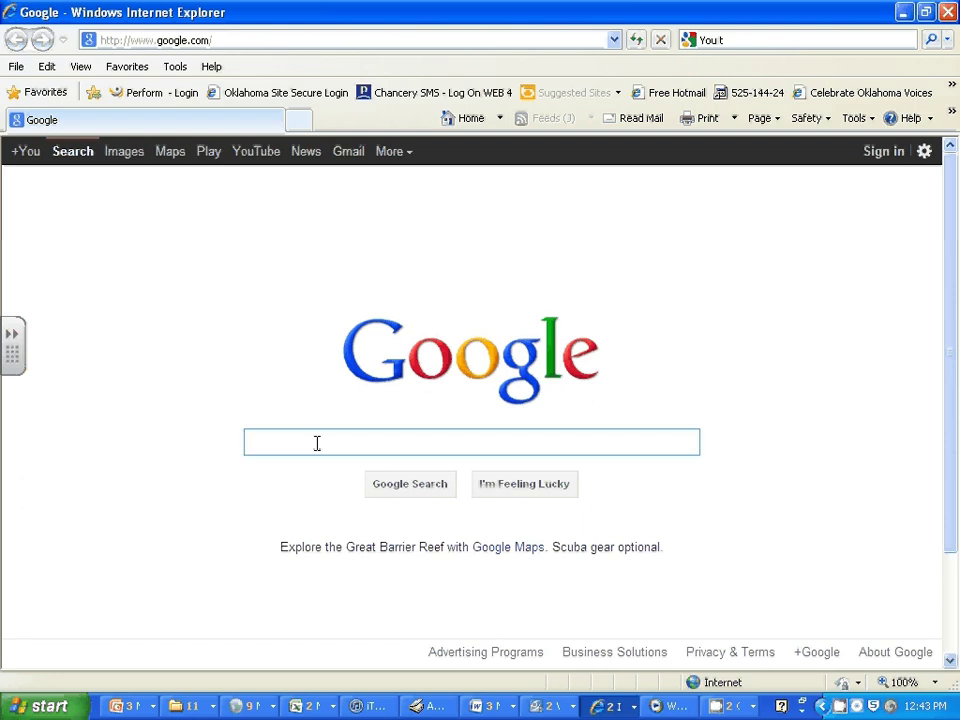
Search Google for 'used cars' and open the 'Used Cars - Edmunds.com' result
text(used cars)
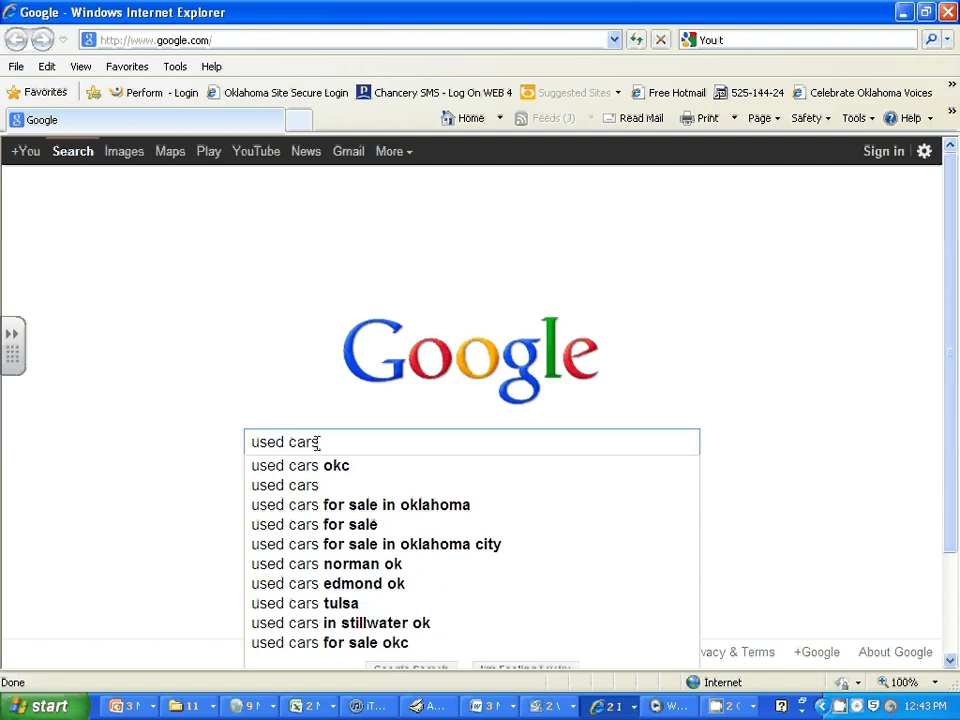
key(Return)
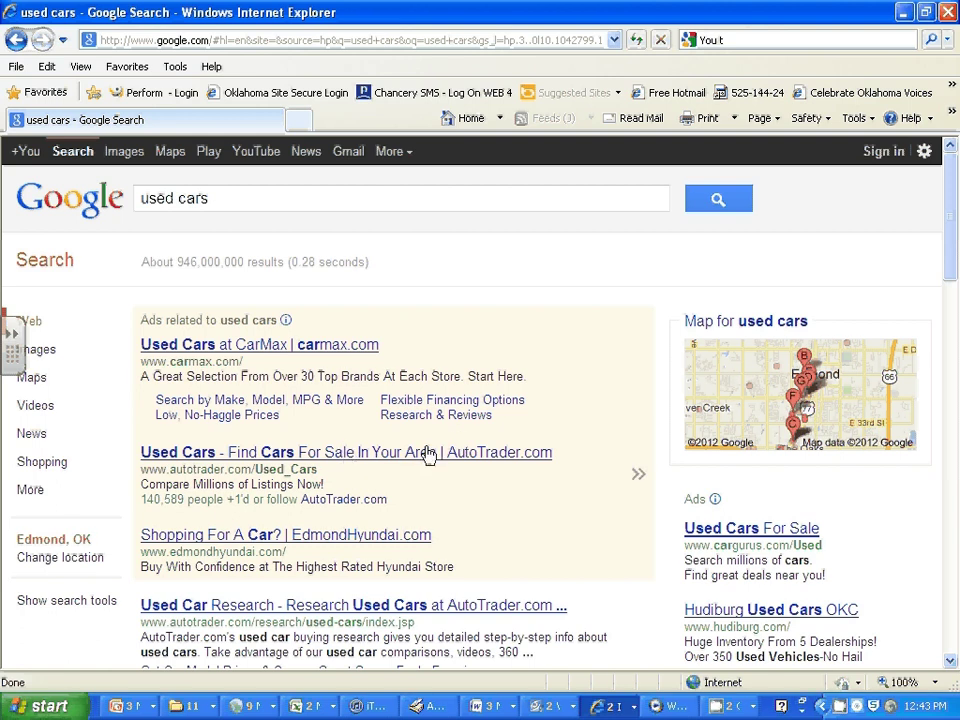
scroll(422, 459, down, 3)
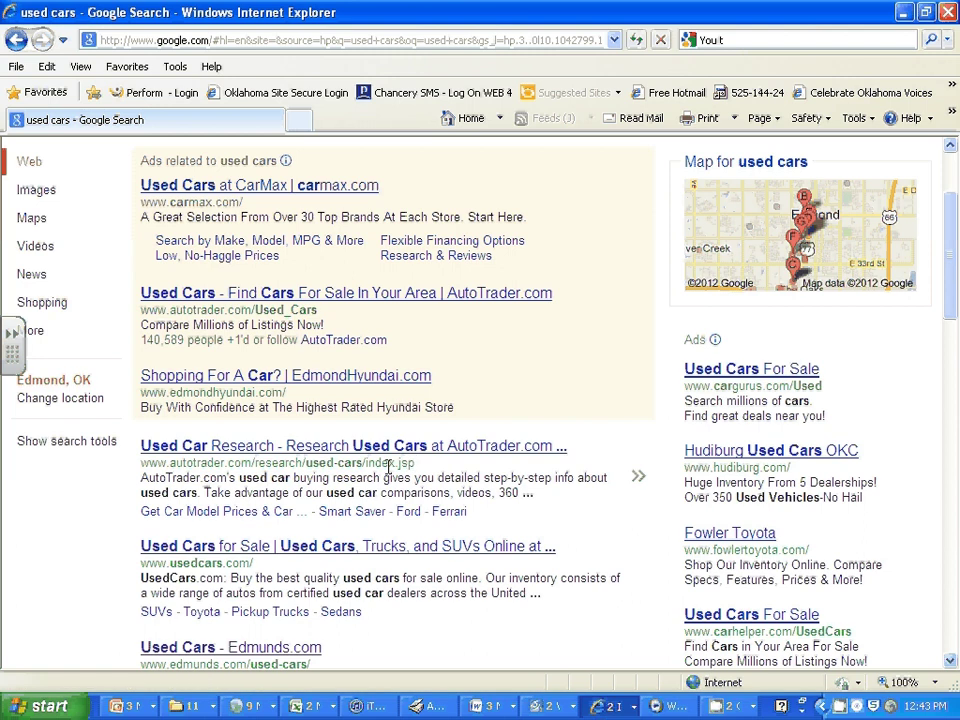
scroll(388, 466, down, 3)
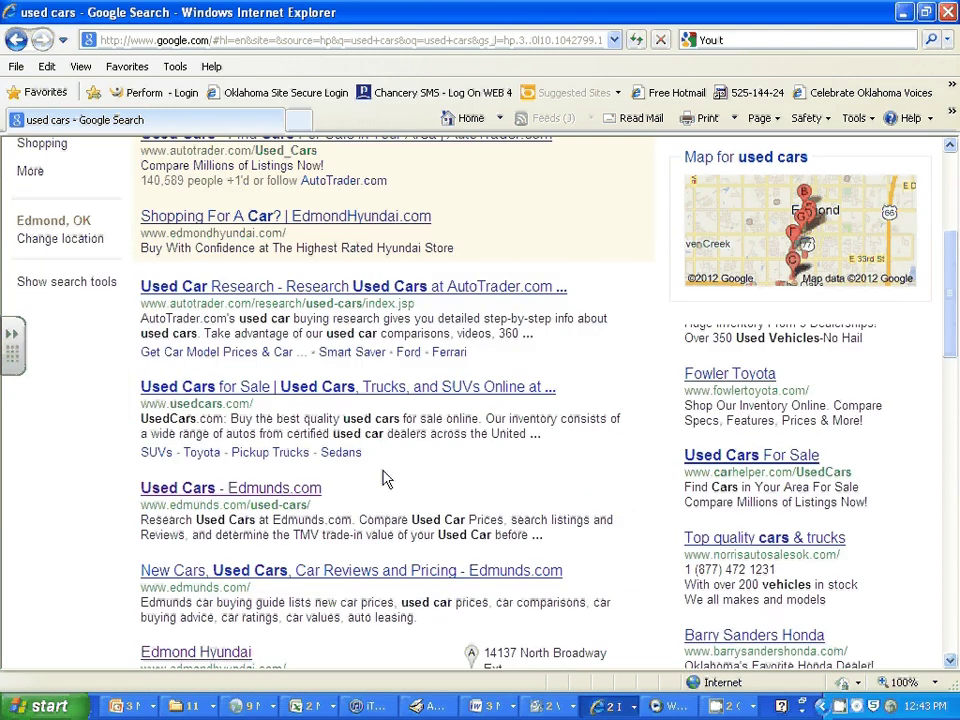
click(300, 491)
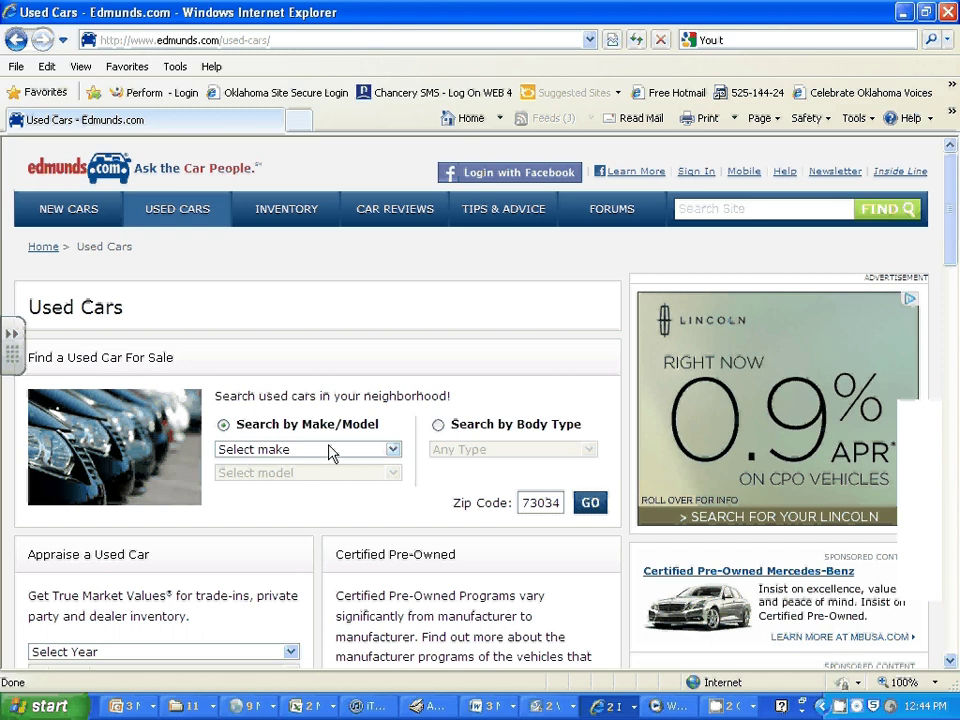
Search Edmunds local used-car listings with make Ford and model Escort Coupe
click(393, 451)
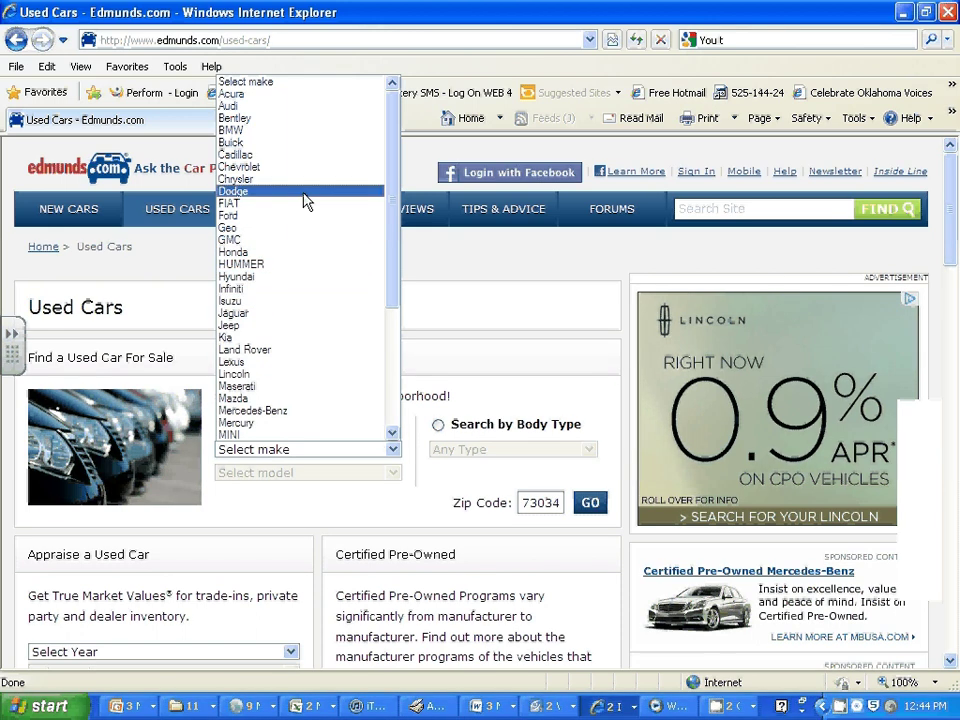
click(295, 220)
click(394, 474)
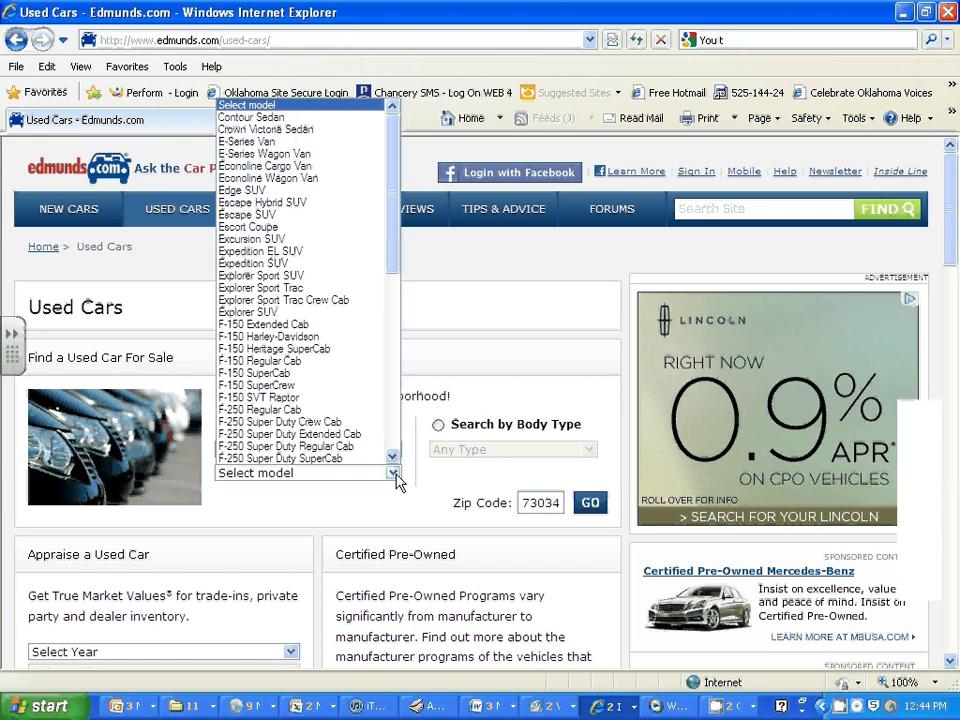
click(294, 229)
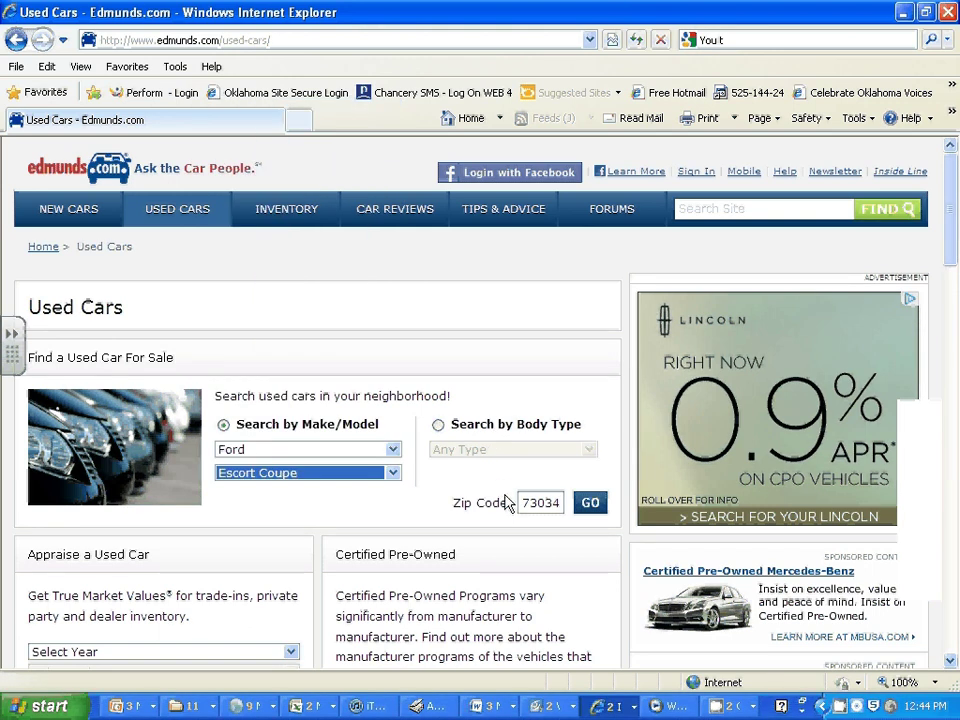
click(589, 504)
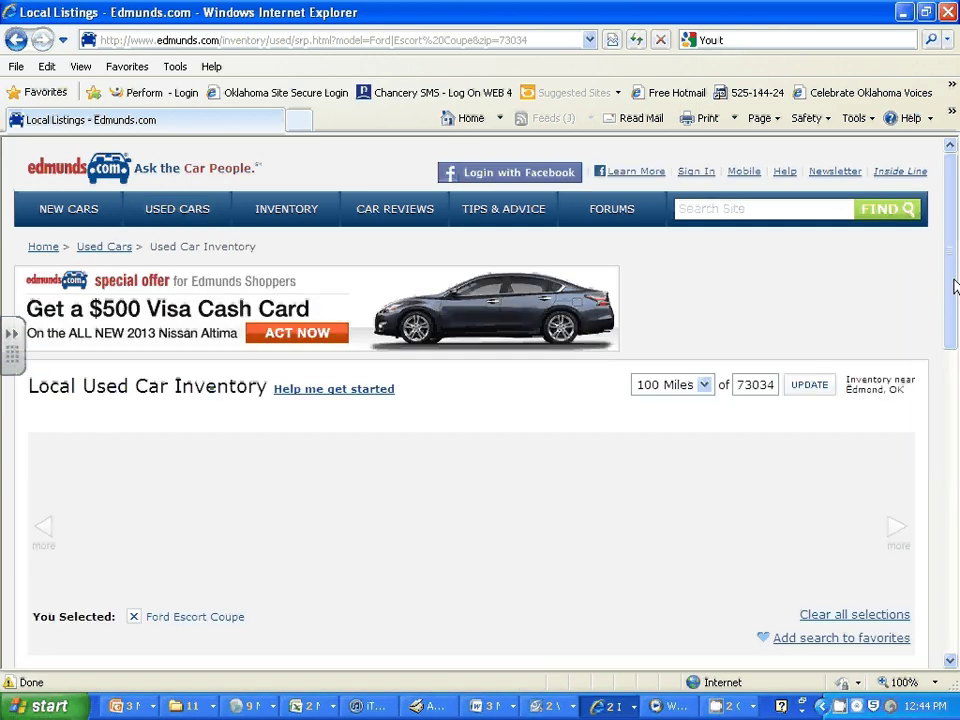
Scroll to the $1,950 2002 Ford Escort ZX2 listing and close the Mobilize Your Favorites popup
scroll(951, 310, down, 1)
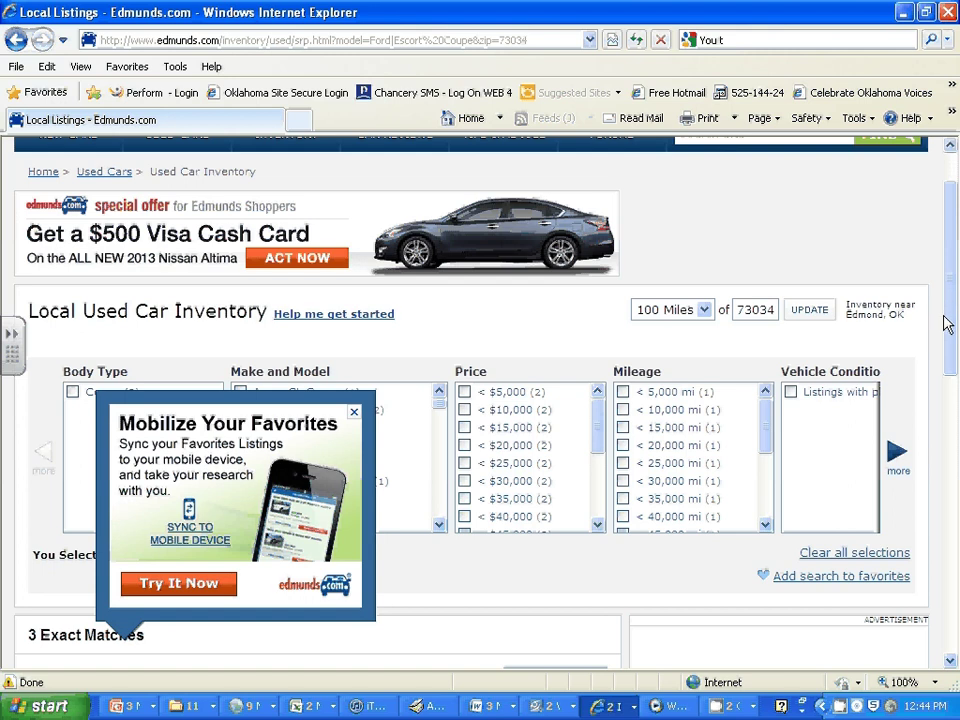
scroll(950, 315, down, 2)
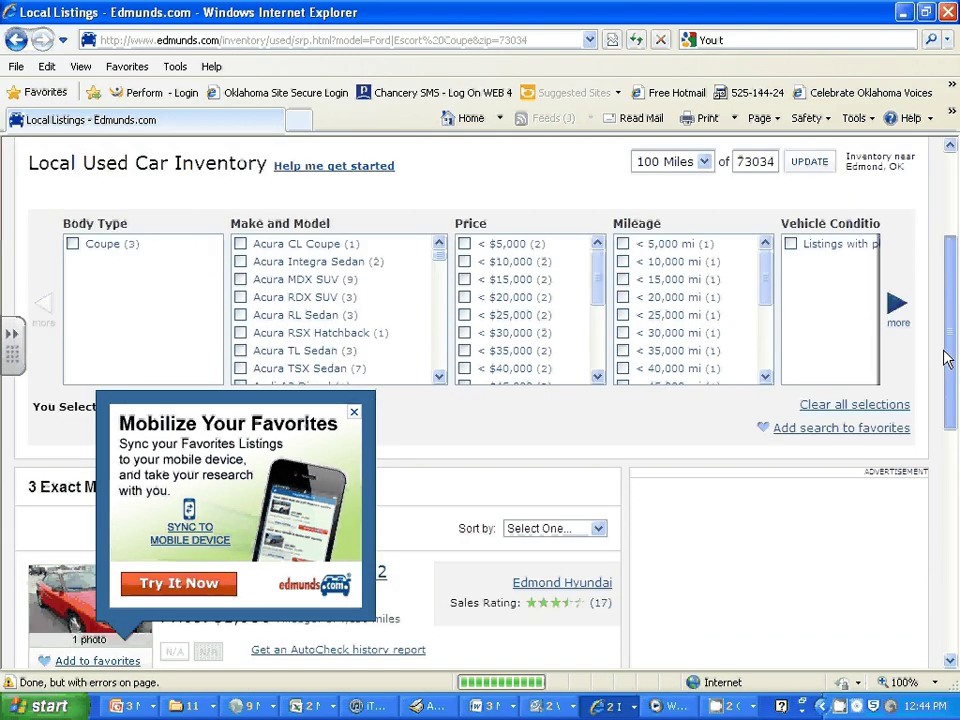
scroll(938, 358, down, 1)
click(355, 414)
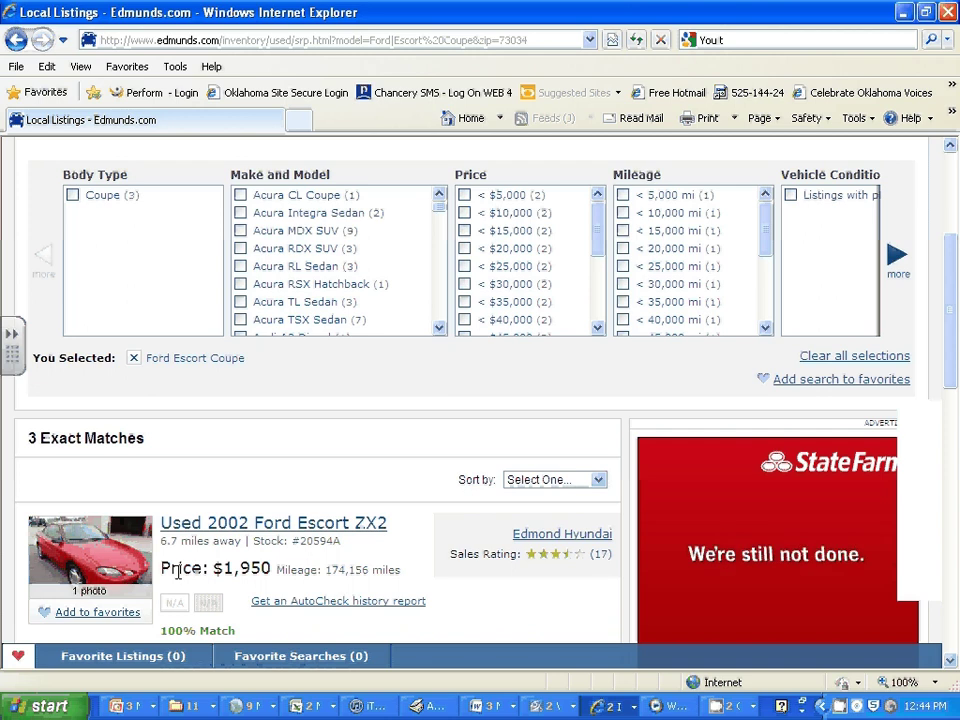
click(316, 706)
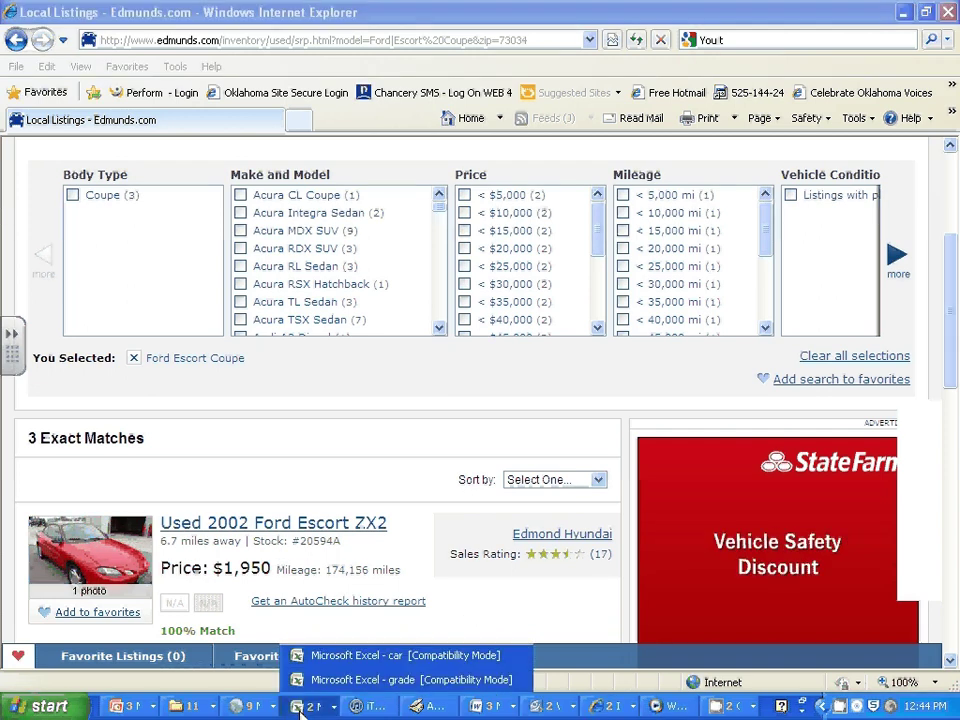
Enter '2002 Ford Escort' as the car name in cell B1 of the car workbook
click(334, 660)
click(401, 192)
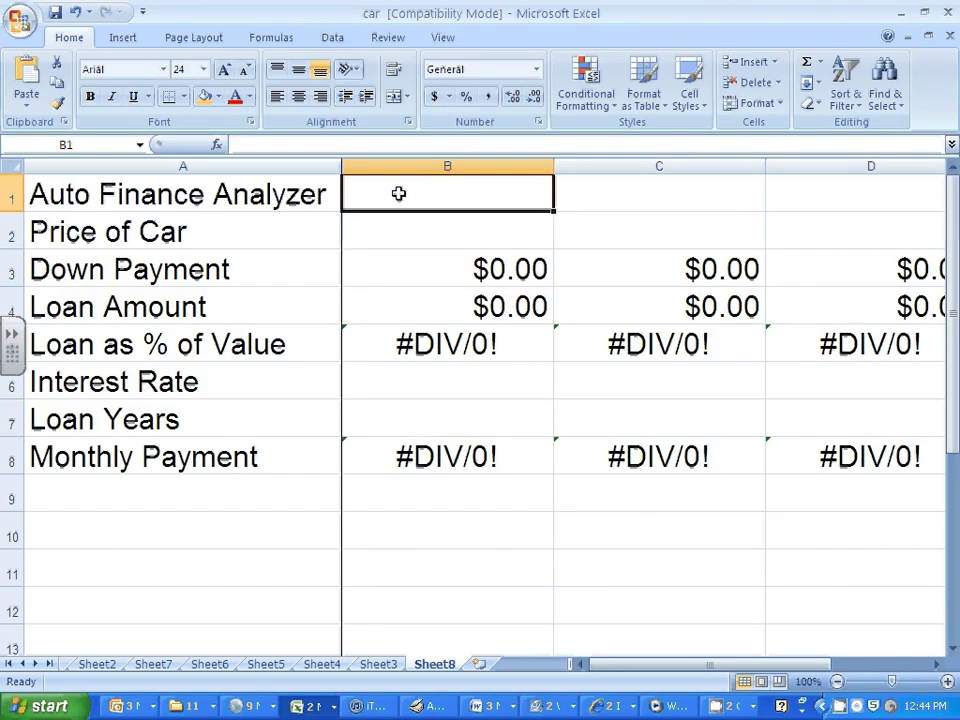
text(2002 Ford Escort)
key(Return)
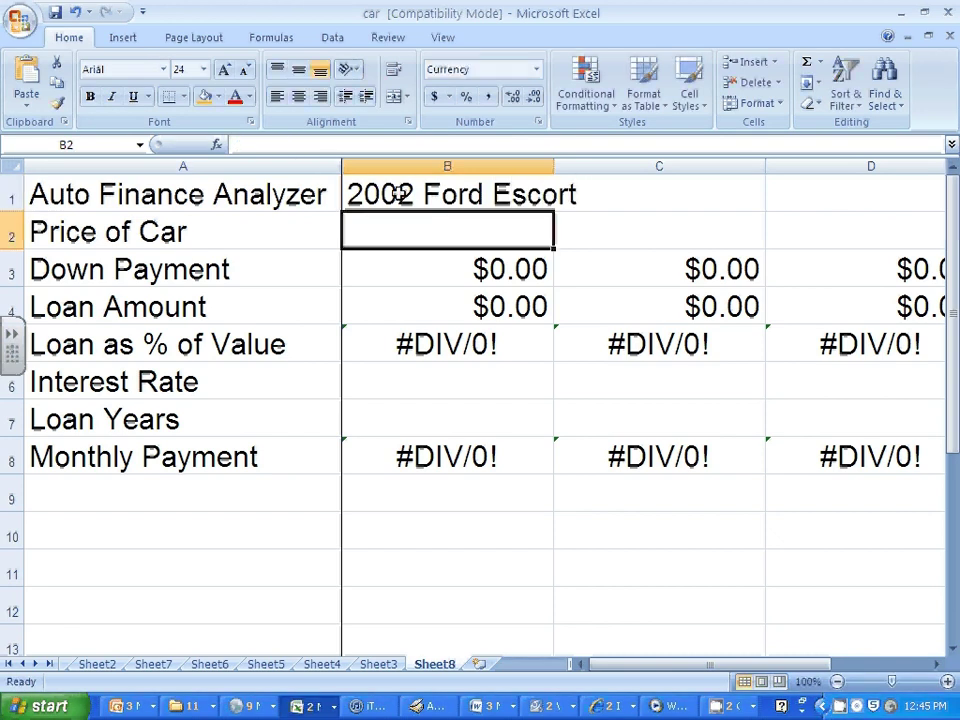
Enter 1950 as the Price of Car in B2, checking it against the Edmunds listing
text(1950)
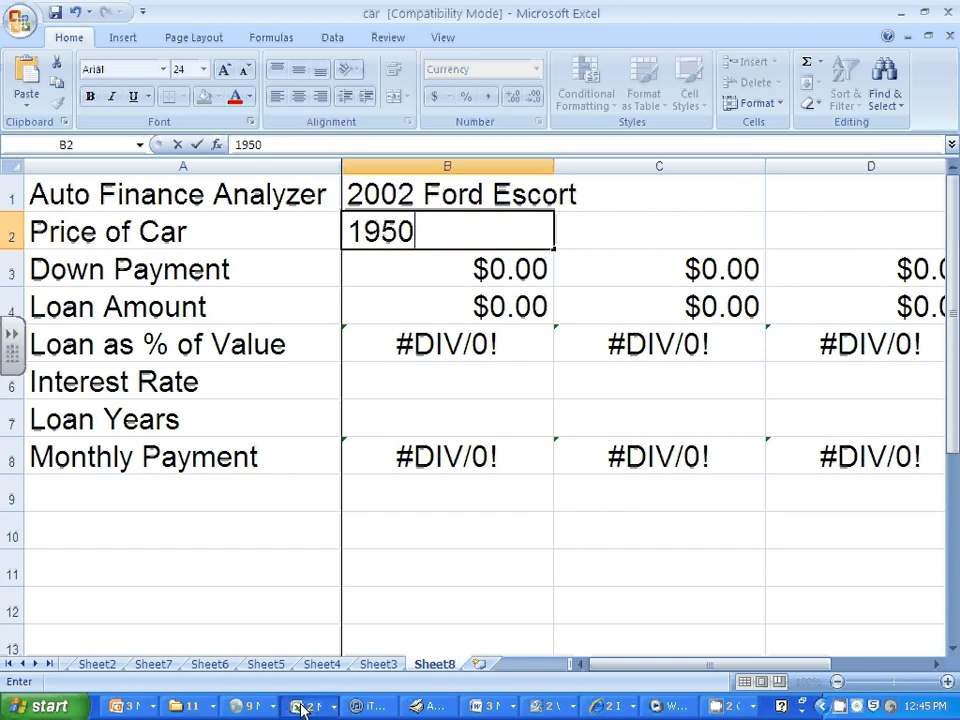
click(605, 706)
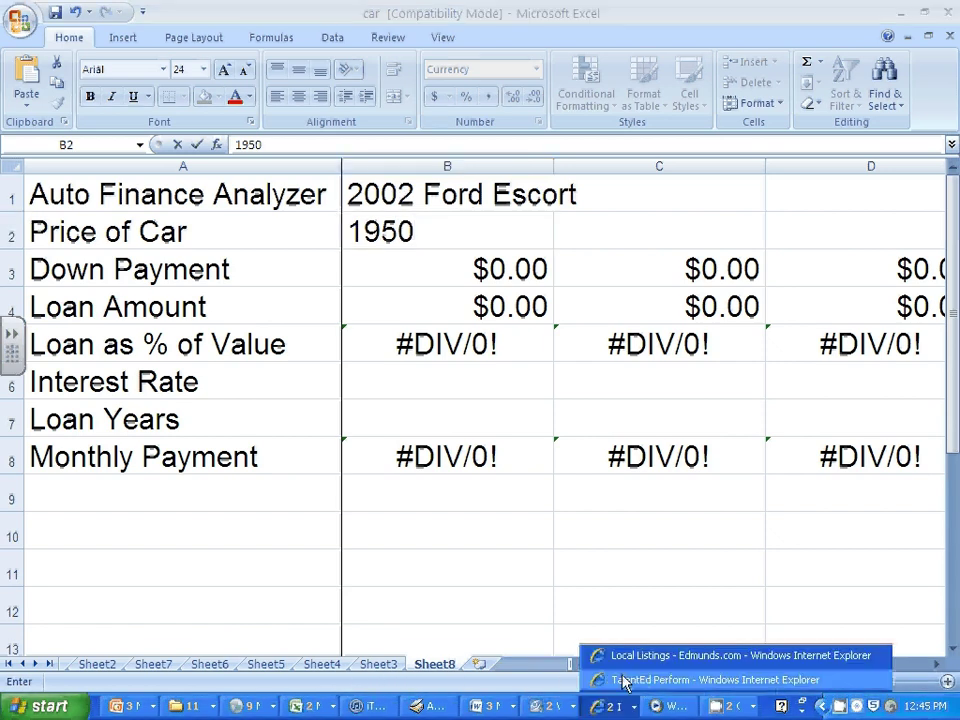
click(681, 655)
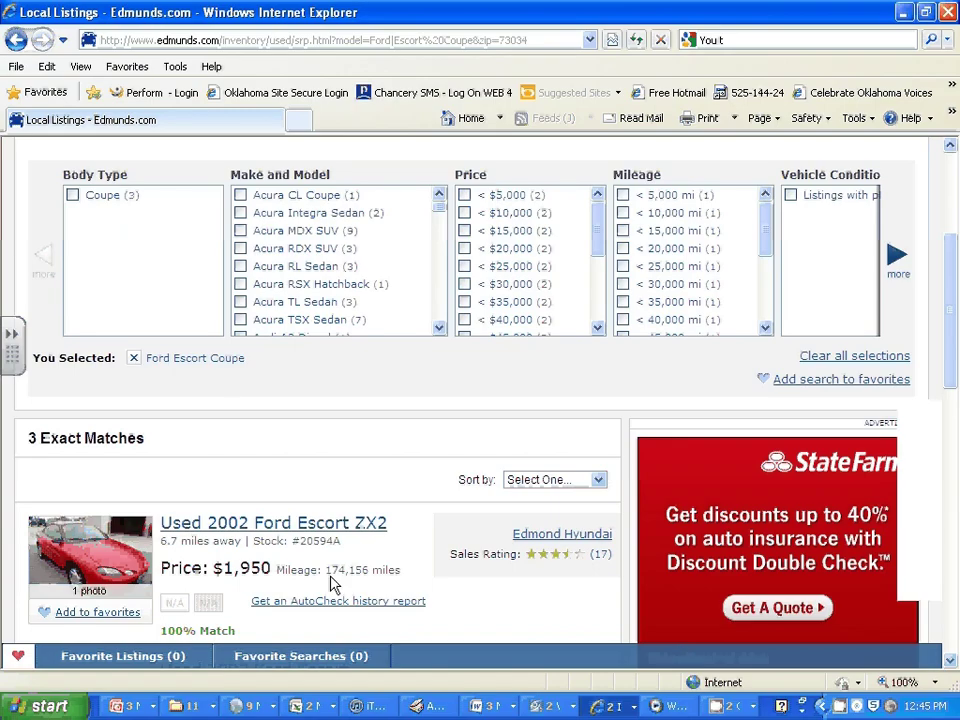
click(313, 706)
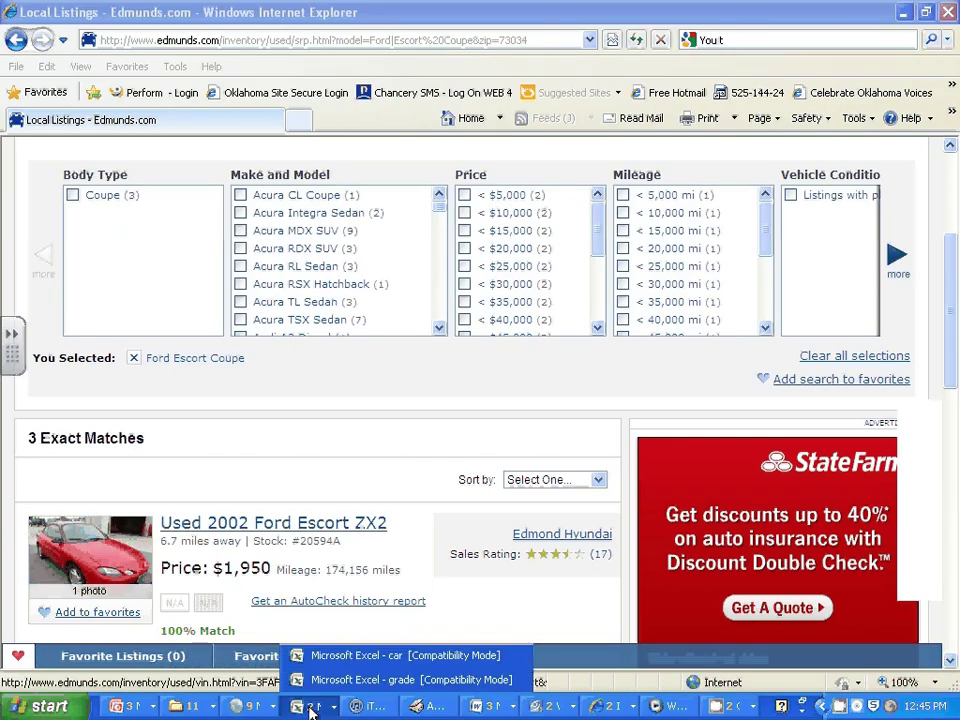
click(349, 658)
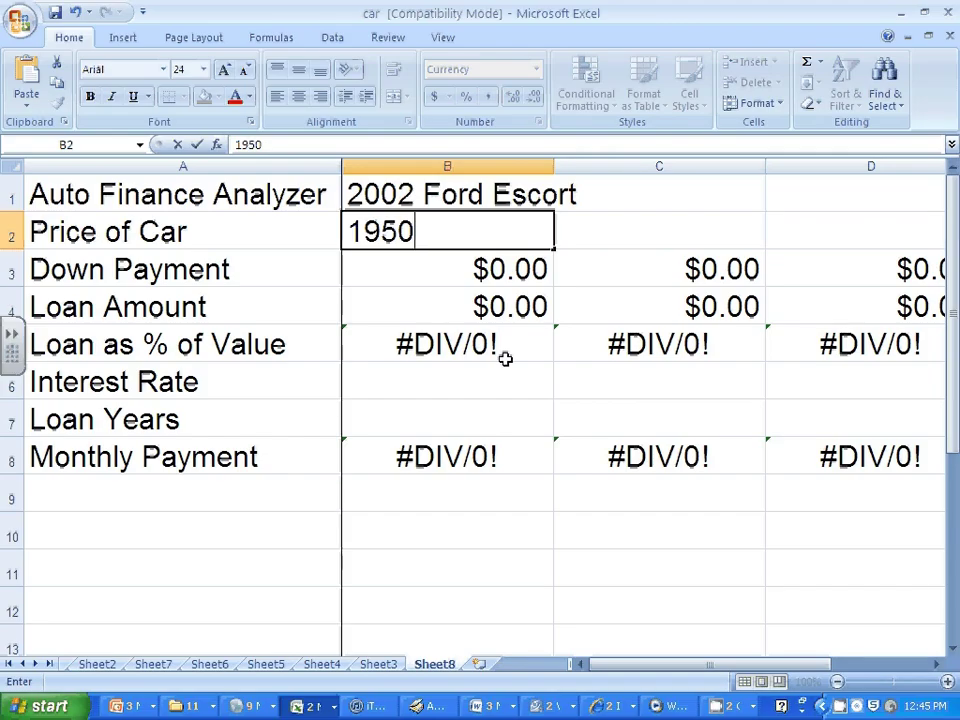
key(Return)
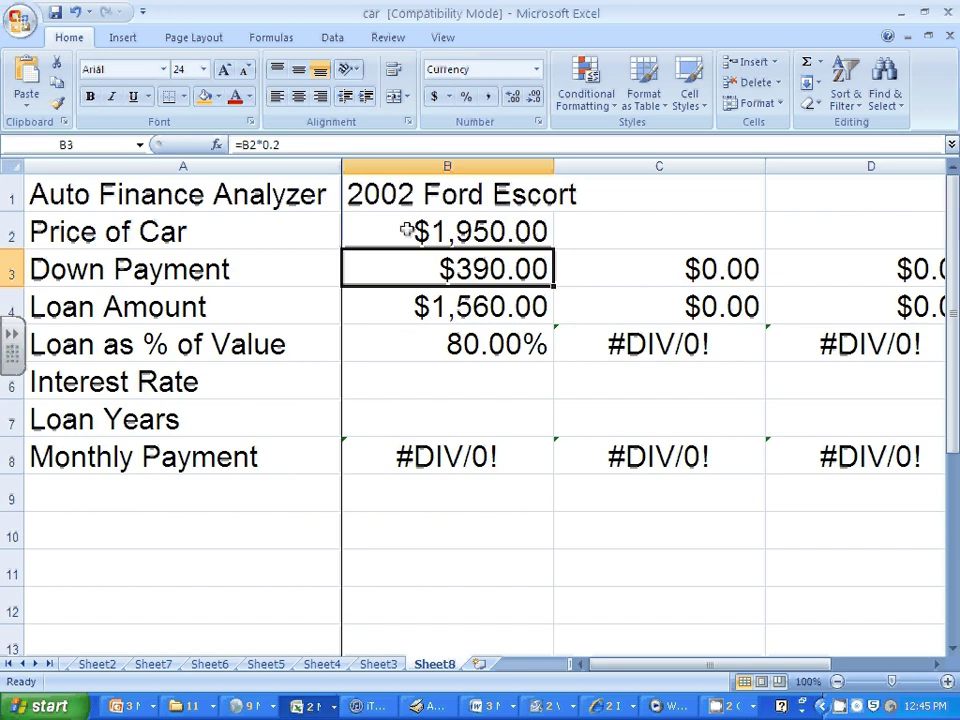
Set the interest rate in B6 to .05 (correcting a mistaken 50%) and loan years to 2
click(444, 385)
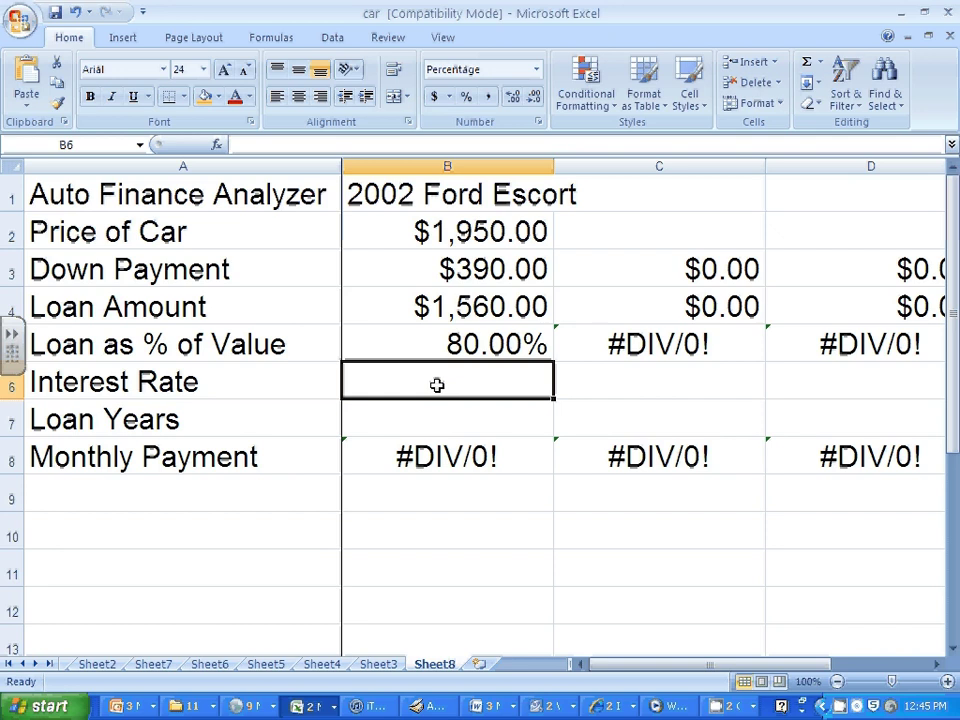
text(5.)
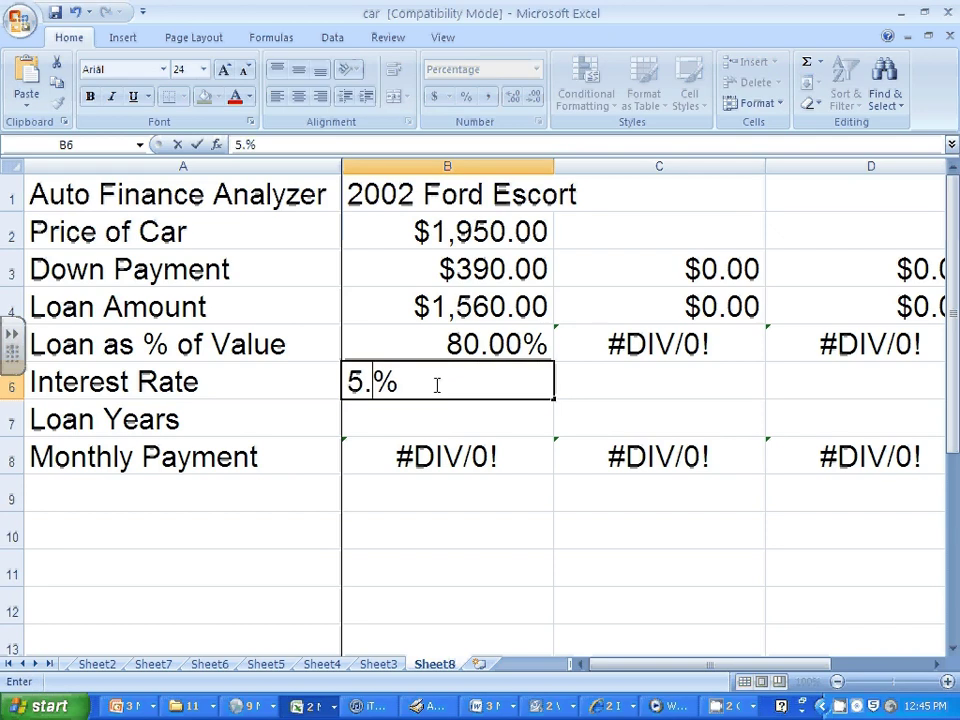
key(Return)
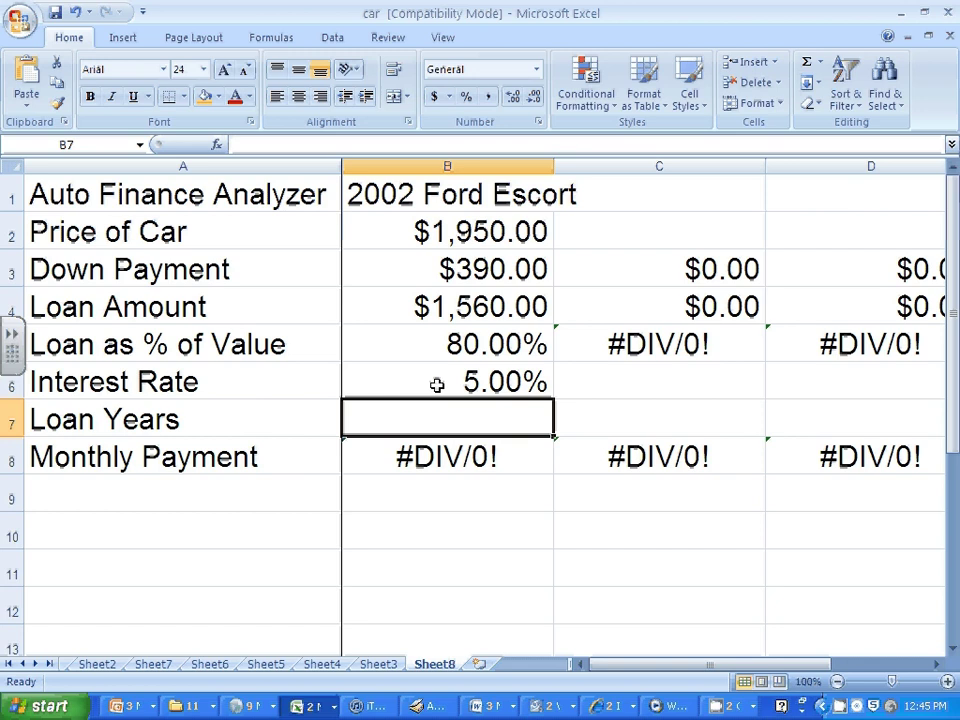
click(437, 385)
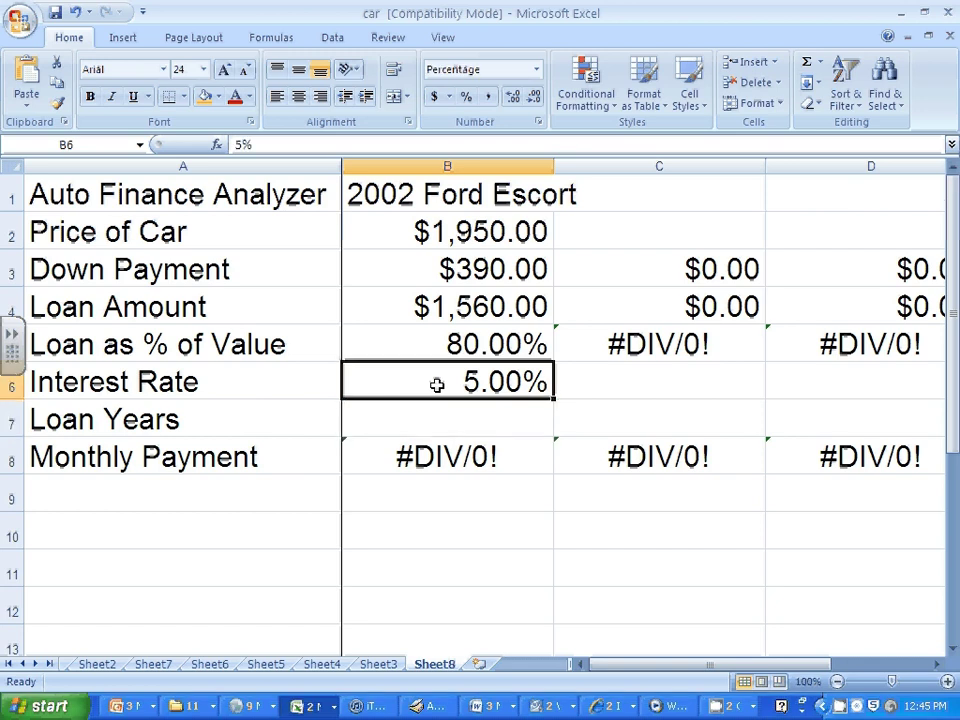
text(50)
key(Return)
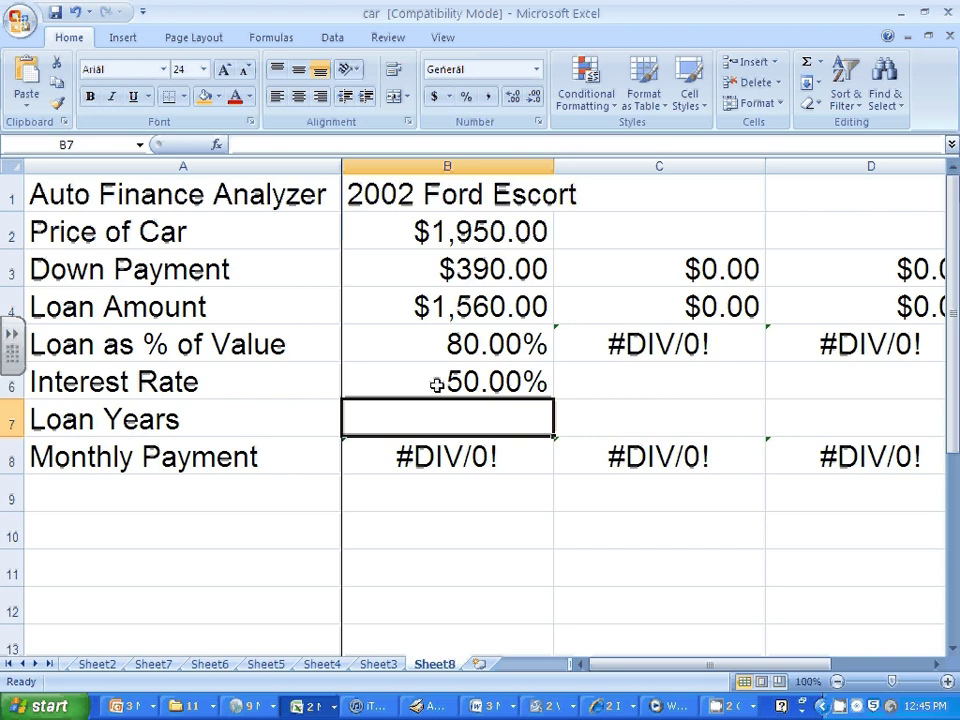
click(437, 385)
key(BackSpace)
text(.05)
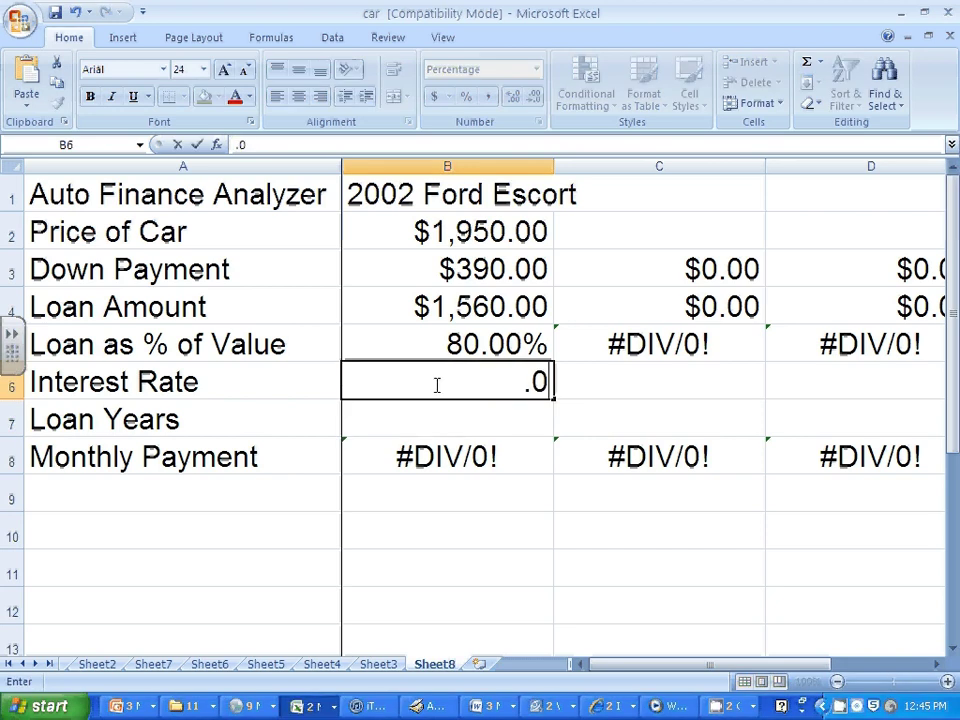
key(Return)
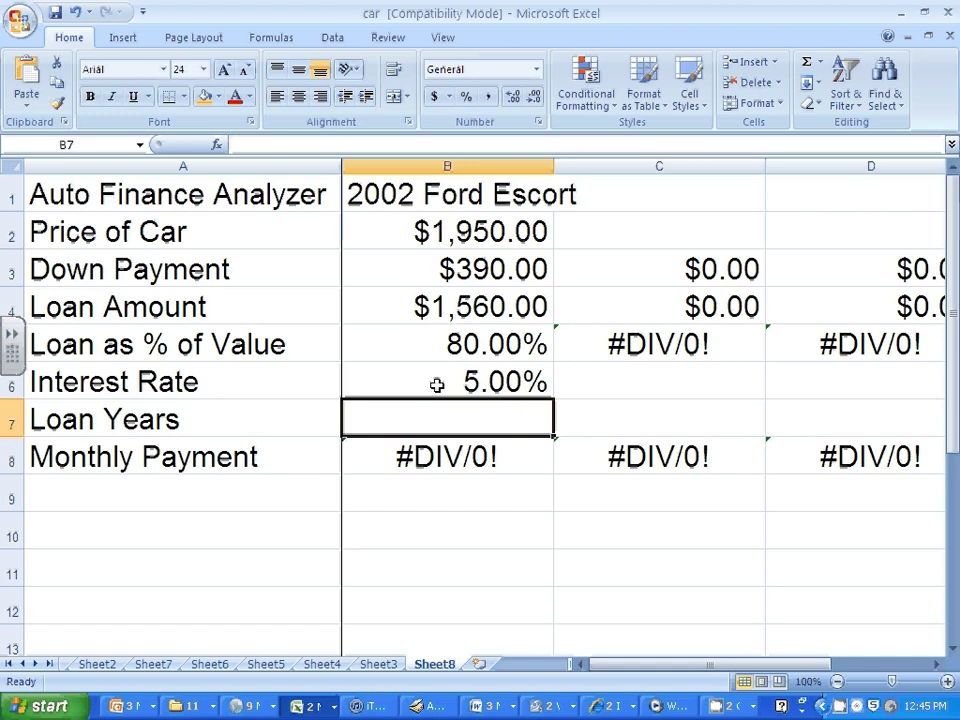
text(2)
key(Return)
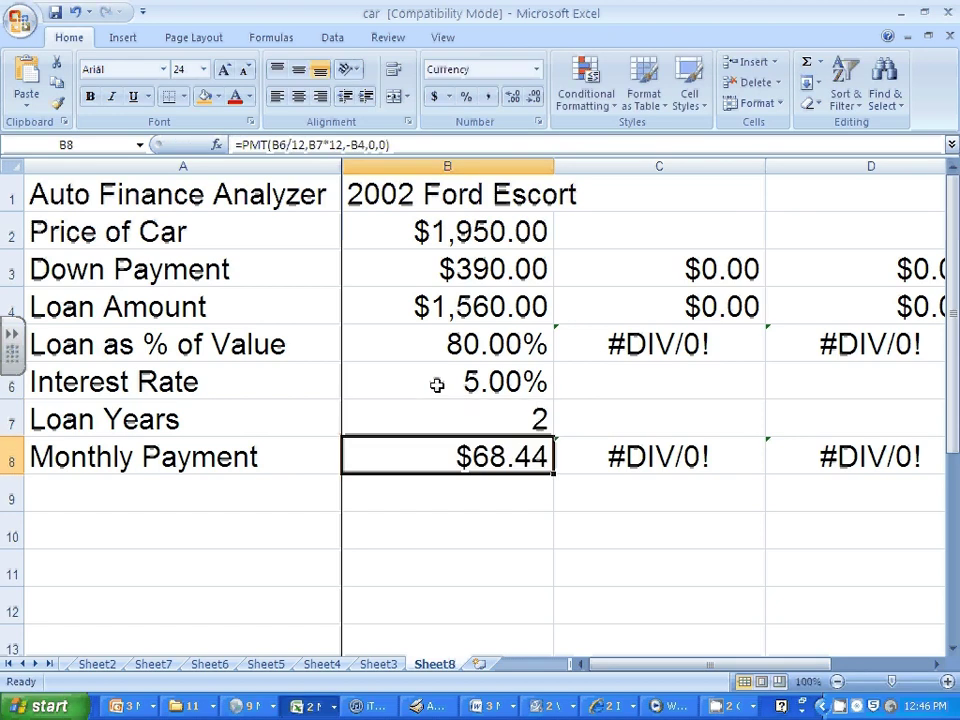
Enter 1 in Loan Years (B7), then revise it to .75
click(501, 417)
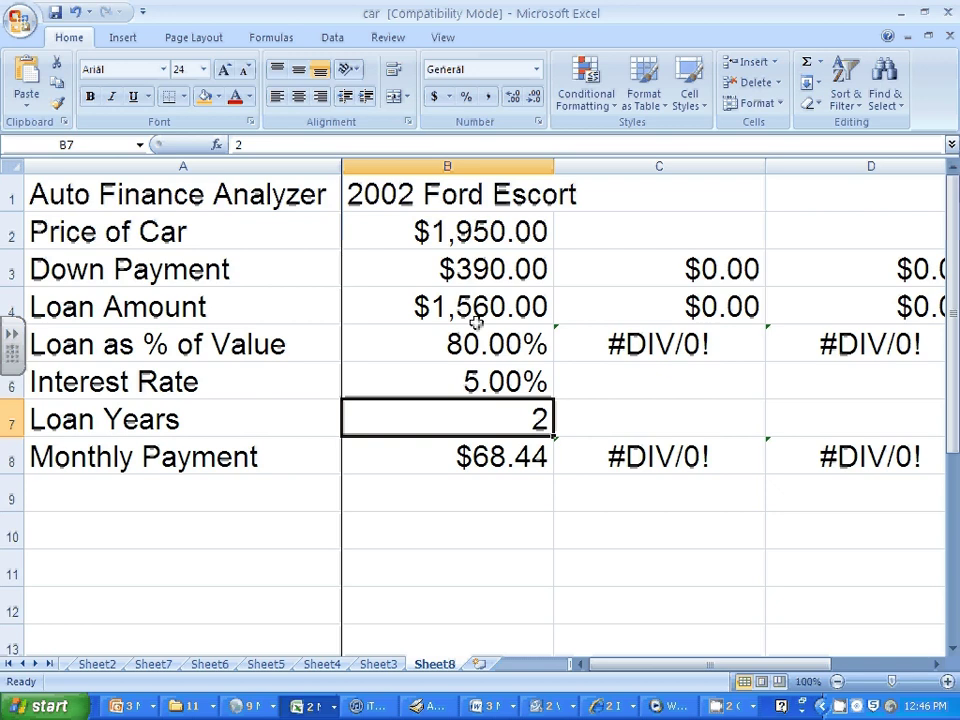
text(1)
key(Return)
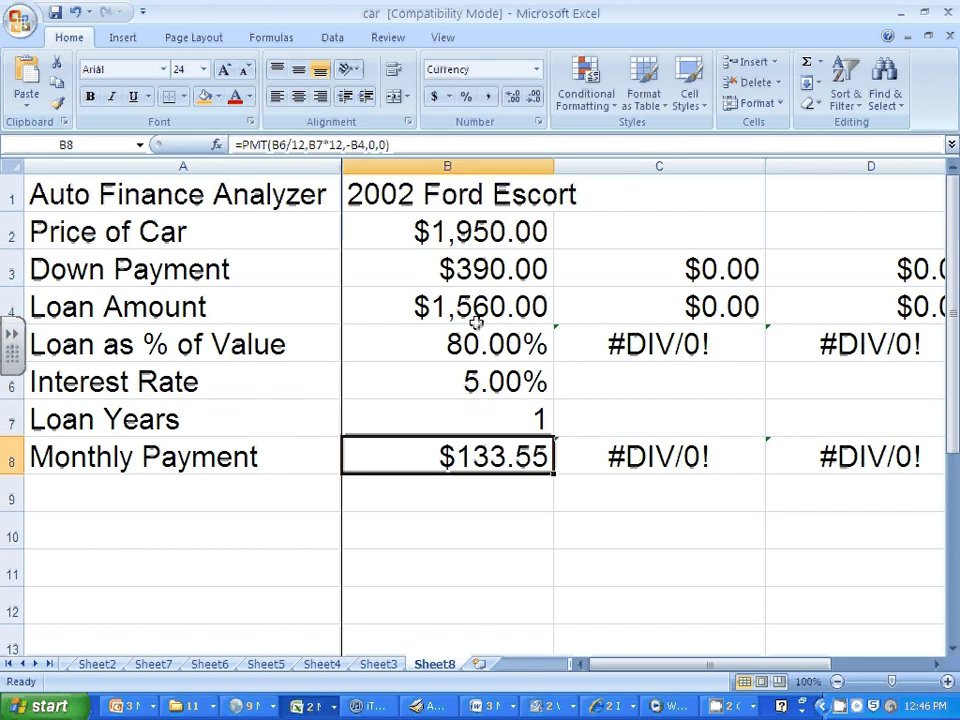
click(530, 416)
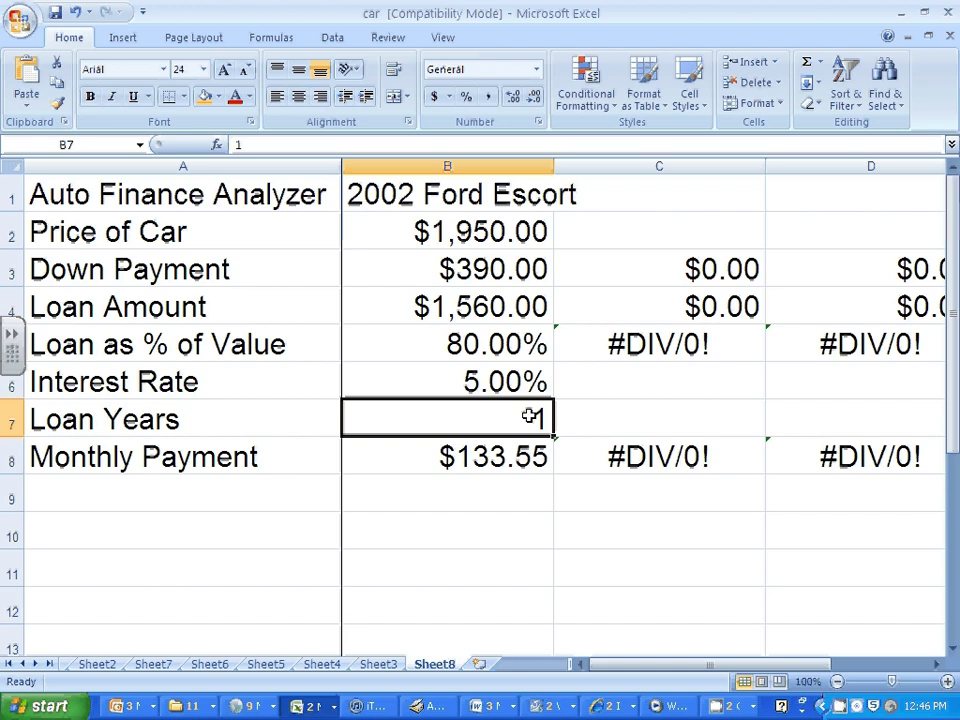
text(.75)
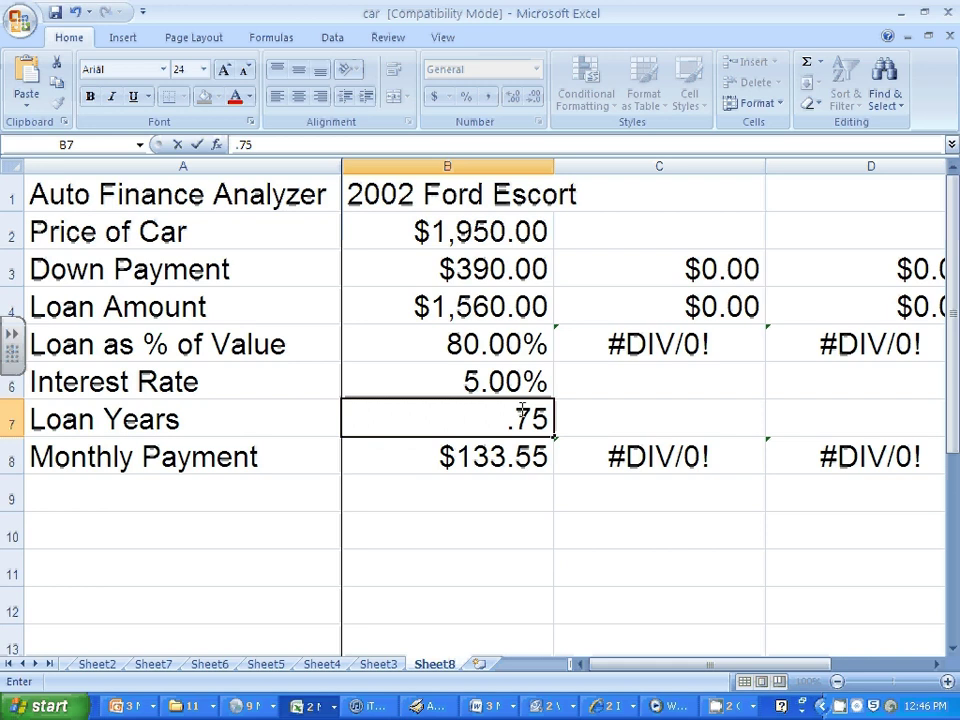
key(Return)
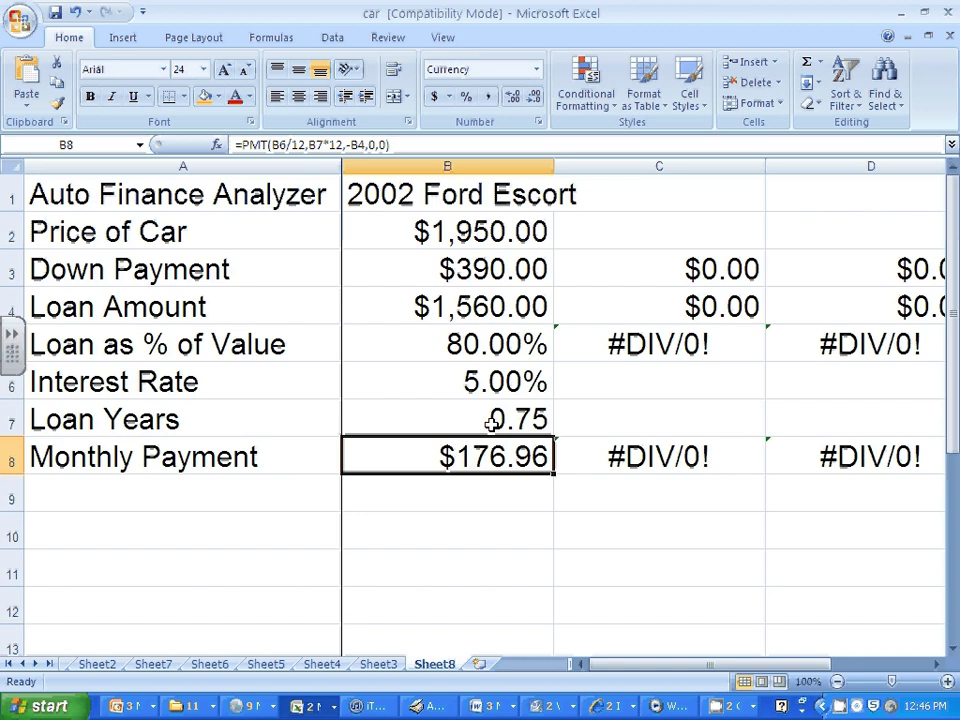
click(689, 190)
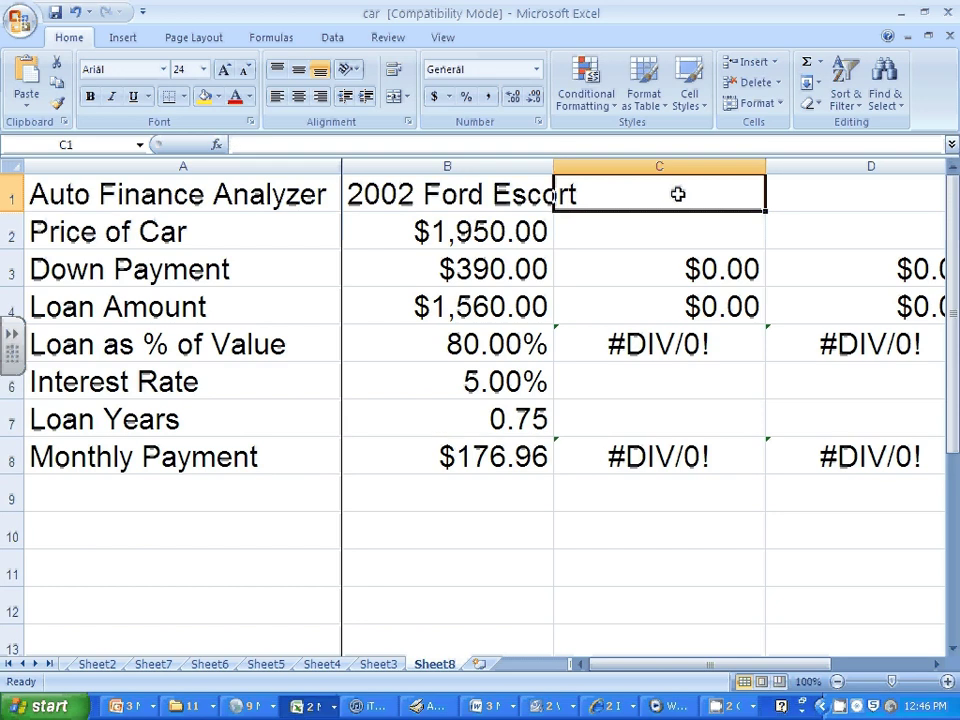
click(895, 199)
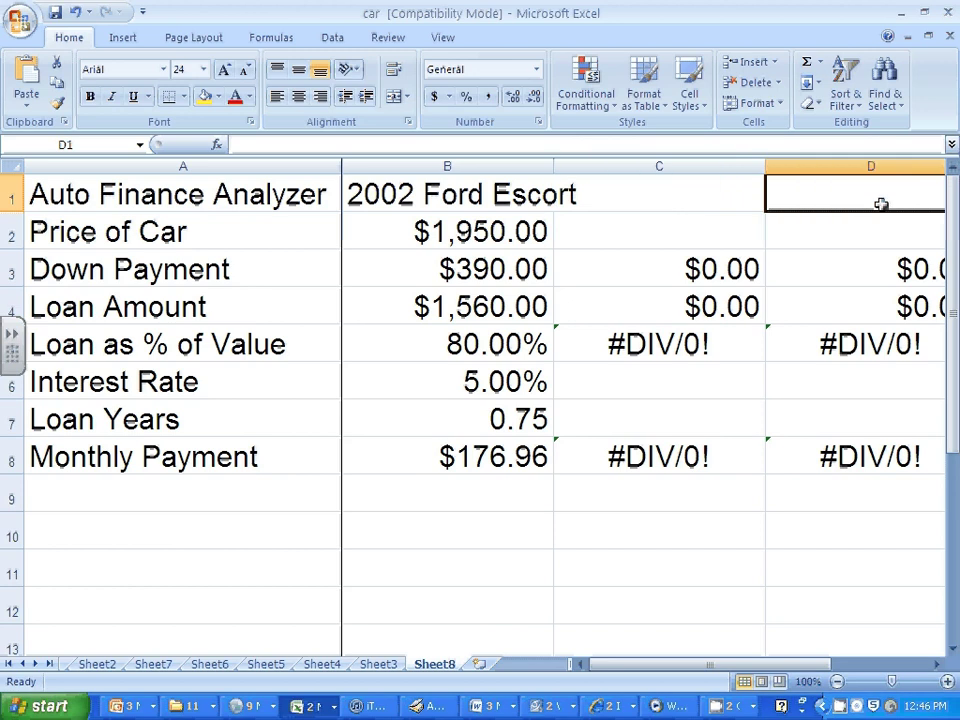